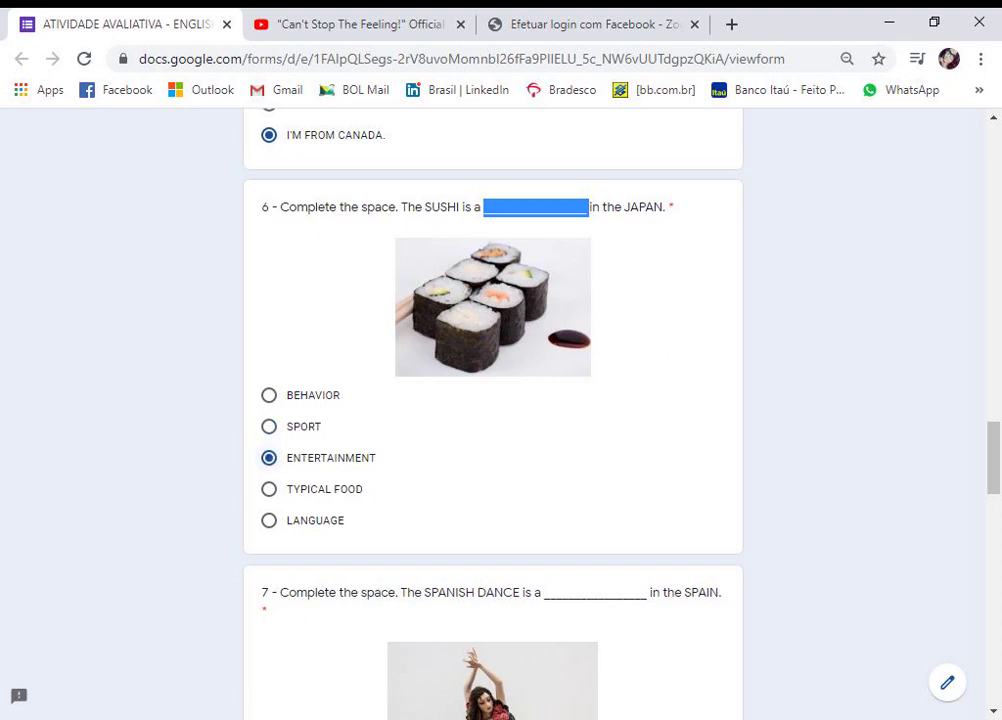
Step: Step through the TYPICAL FOOD and LANGUAGE options of question 6 about sushi, leaving LANGUAGE selected
left_click(269, 489)
left_click(269, 521)
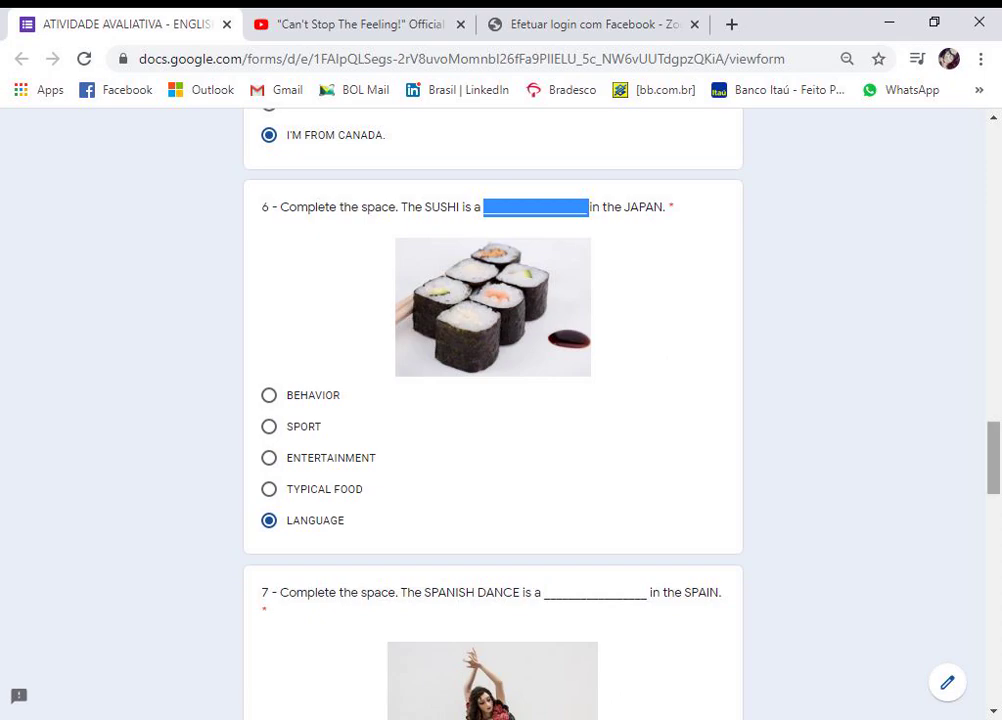
Step: Step through the answer options of question 7 about the Spanish dance, finishing with ENTERTAINMENT selected
scroll(493, 400, "down", 4)
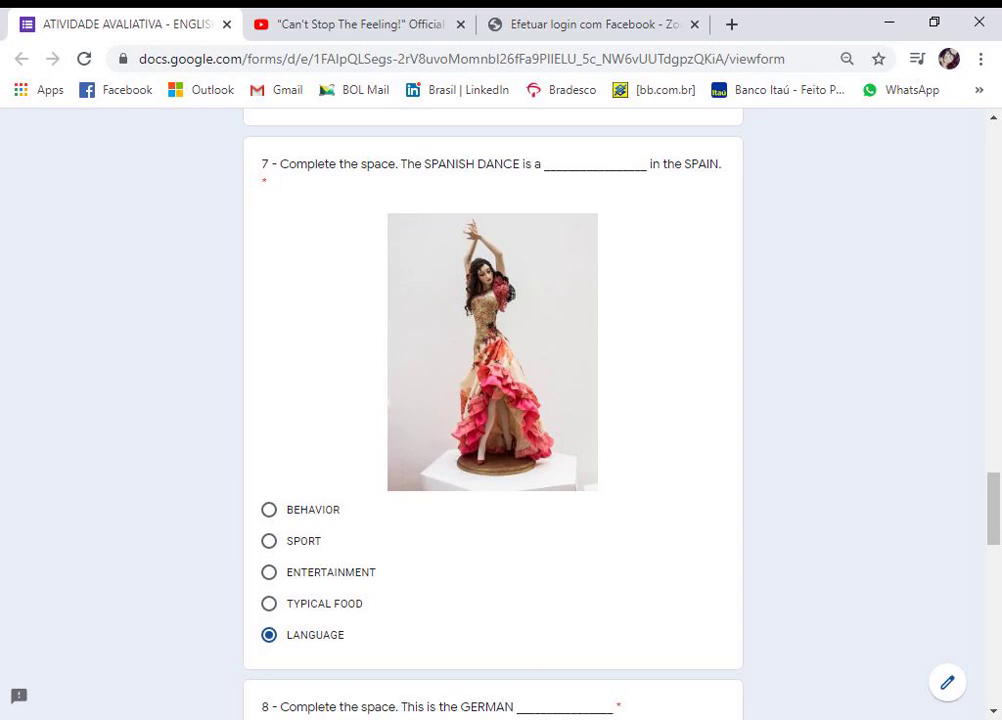
left_click(269, 510)
left_click(269, 541)
left_click(269, 572)
left_click(269, 604)
left_click(269, 635)
left_click(269, 510)
left_click(269, 541)
left_click(269, 572)
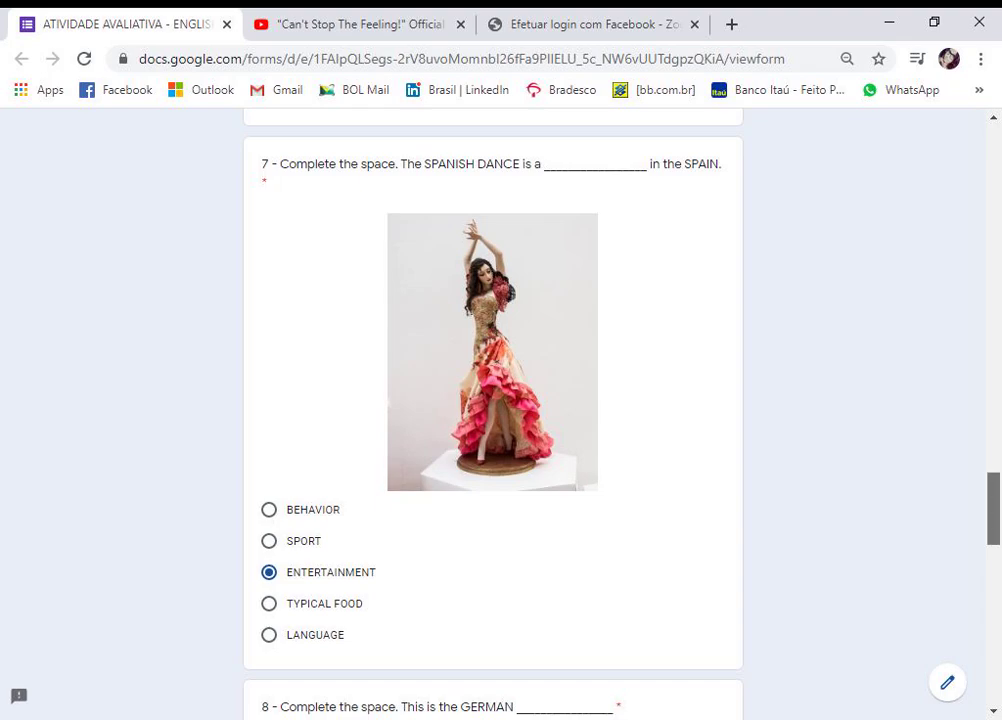
Step: Step through all the answer options of question 8 about German from BEHAVIOR onward, leaving LANGUAGE selected
scroll(492, 400, "down", 4)
scroll(492, 400, "down", 1)
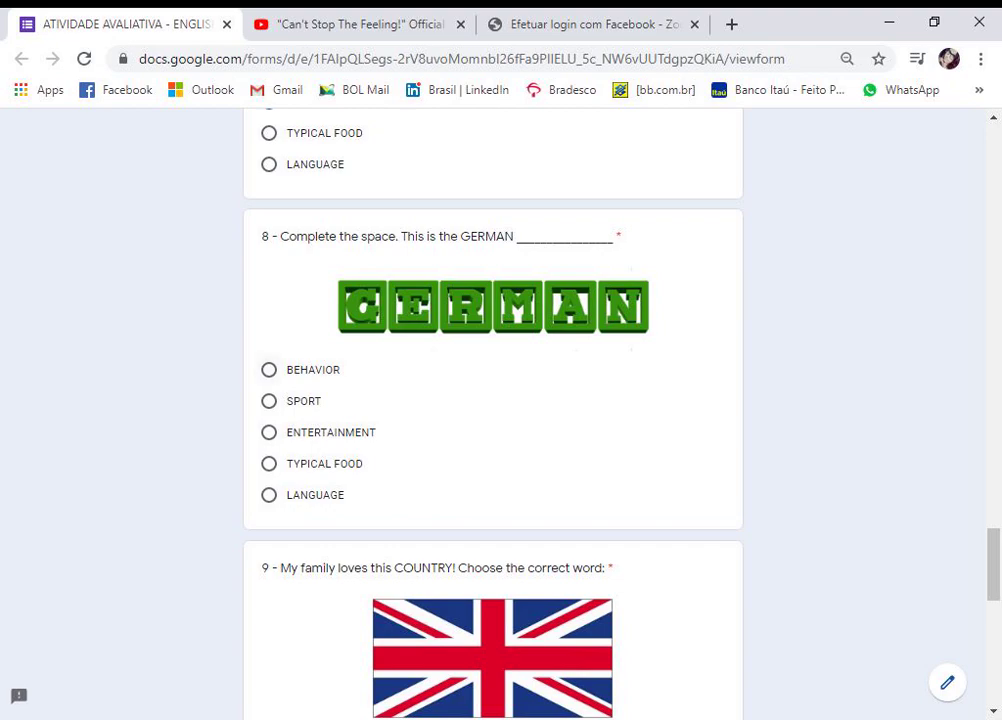
left_click(269, 370)
left_click(269, 401)
left_click(269, 433)
left_click(269, 464)
left_click(269, 495)
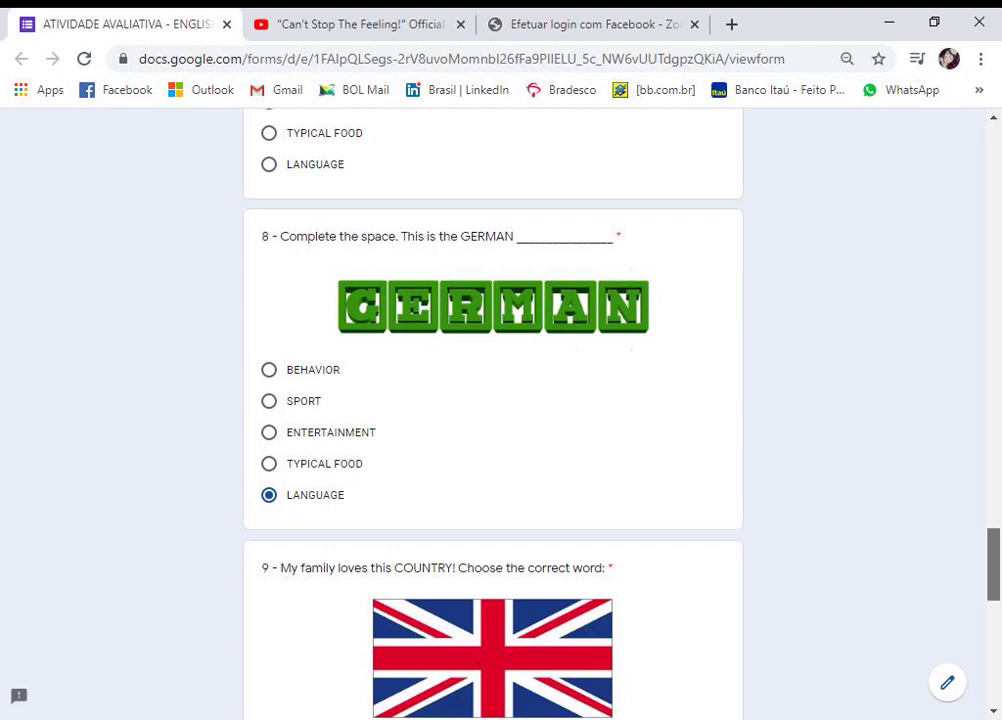
Step: Step through the country options of question 9 about the flag, leaving THE UNITED KINGDOM selected
scroll(493, 400, "down", 2)
scroll(493, 400, "down", 3)
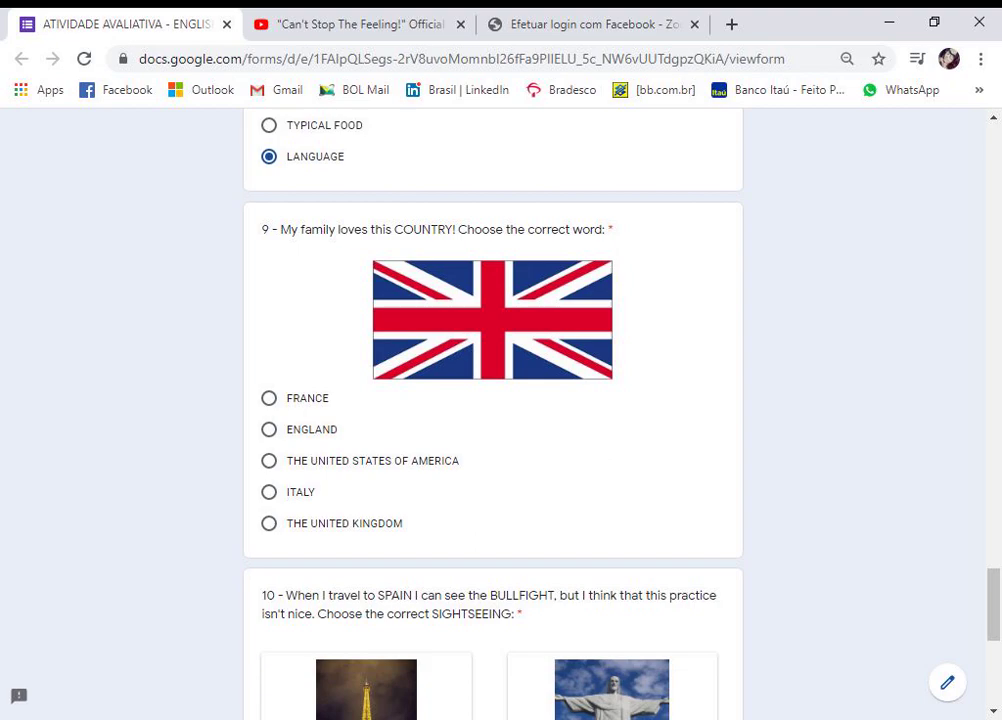
left_click(269, 398)
left_click(269, 430)
left_click(269, 461)
key("Down")
key("Down")
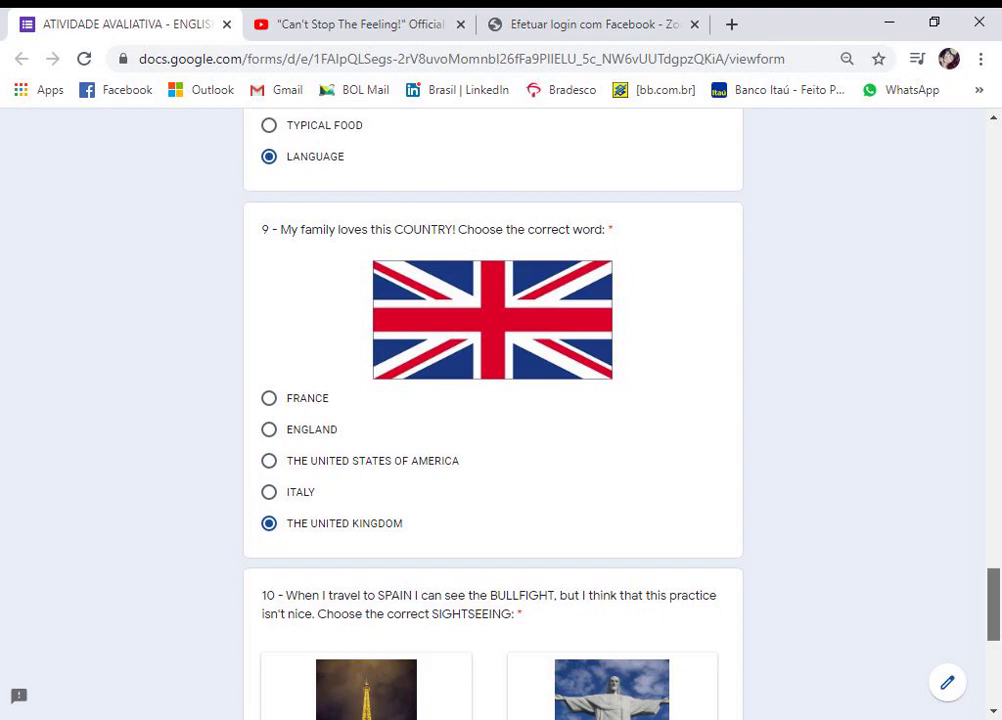
Step: Highlight the key words BULLFIGHT and SPAIN in the text of question 10 while reading it
scroll(493, 400, "down", 1)
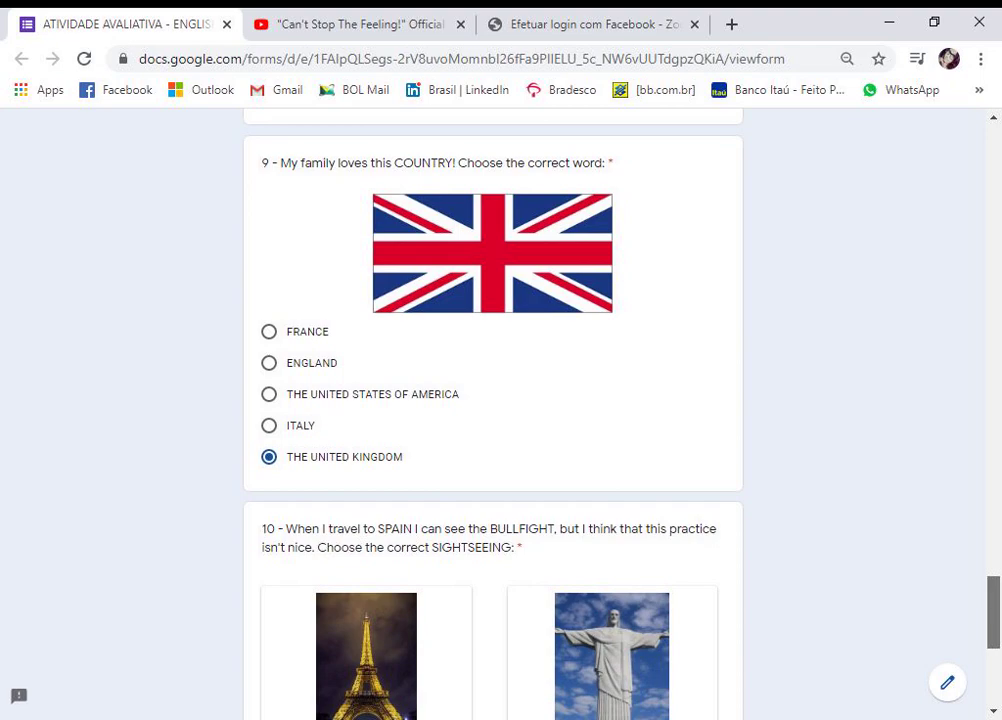
scroll(493, 400, "down", 5)
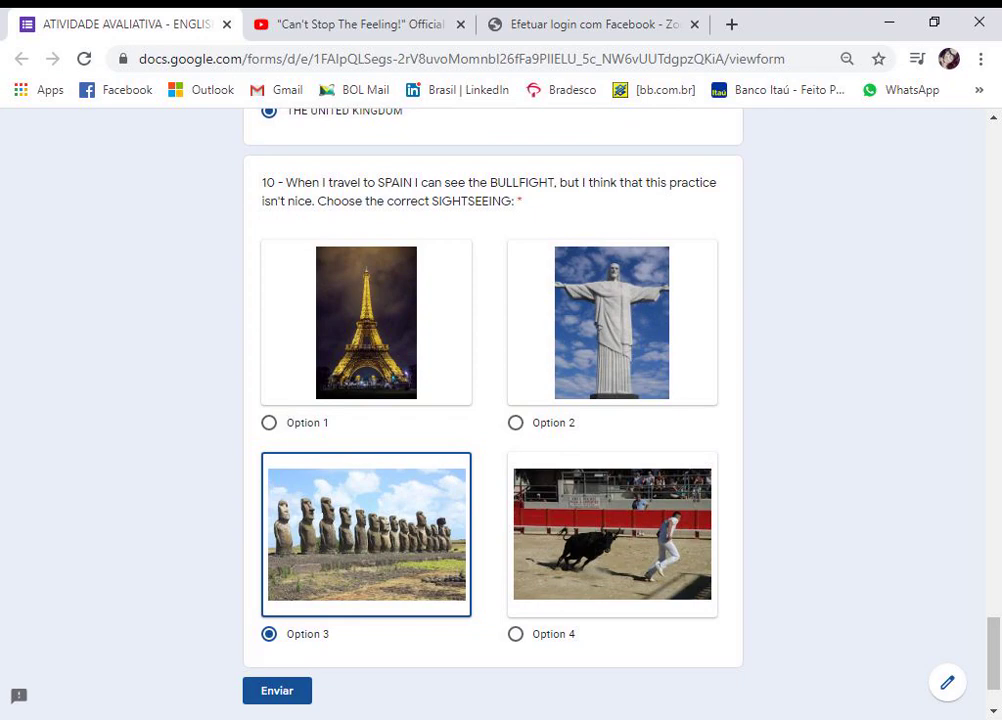
double_click(522, 183)
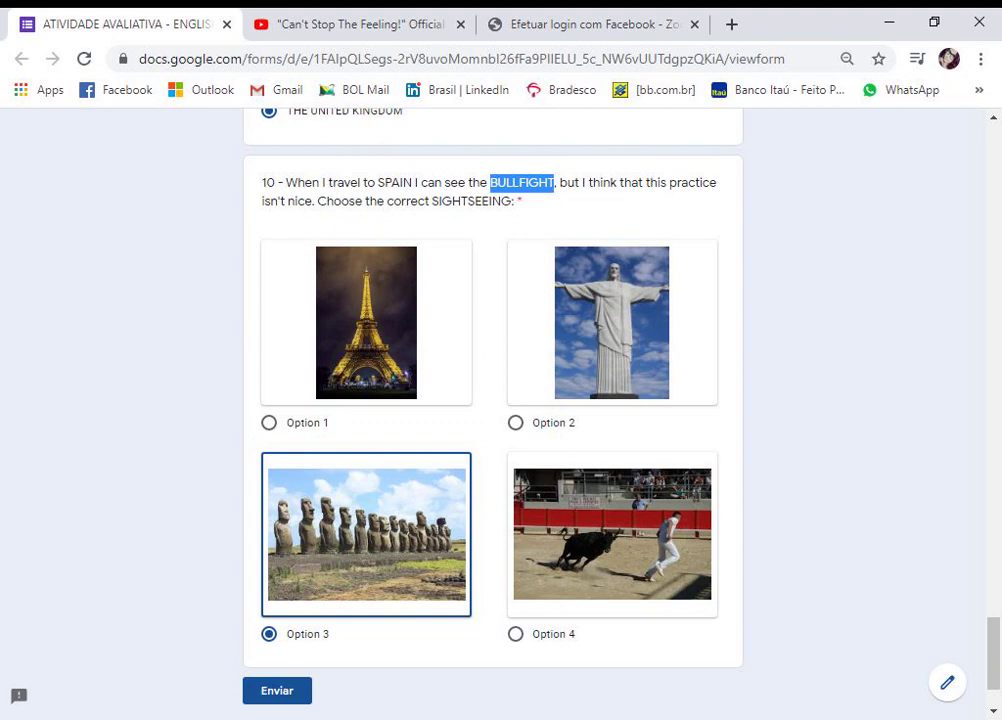
triple_click(522, 183)
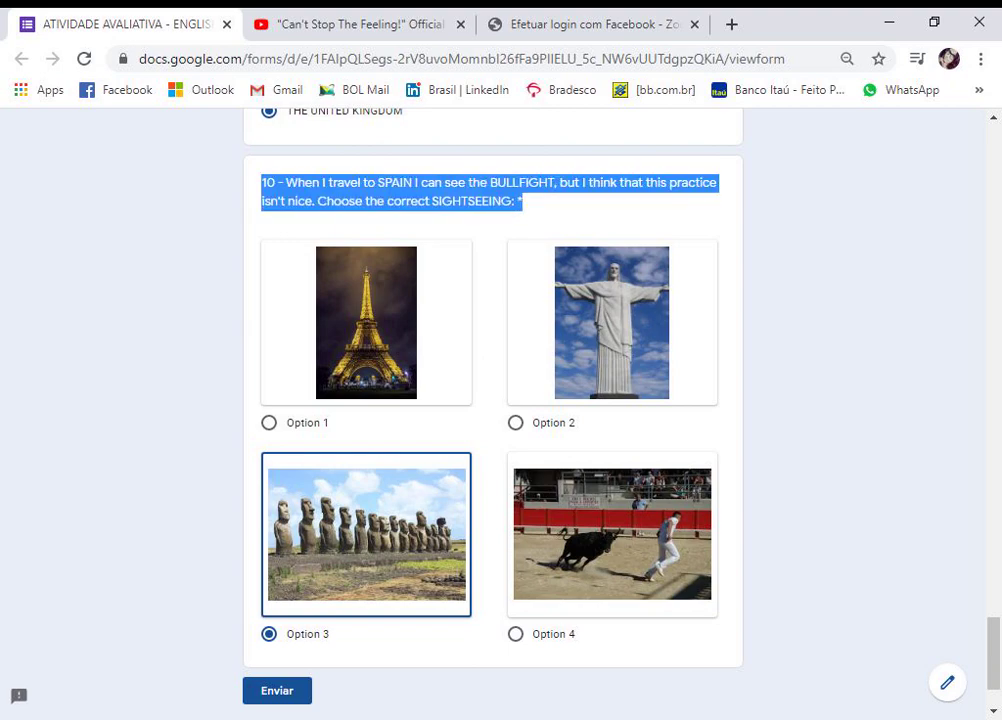
left_click(522, 183)
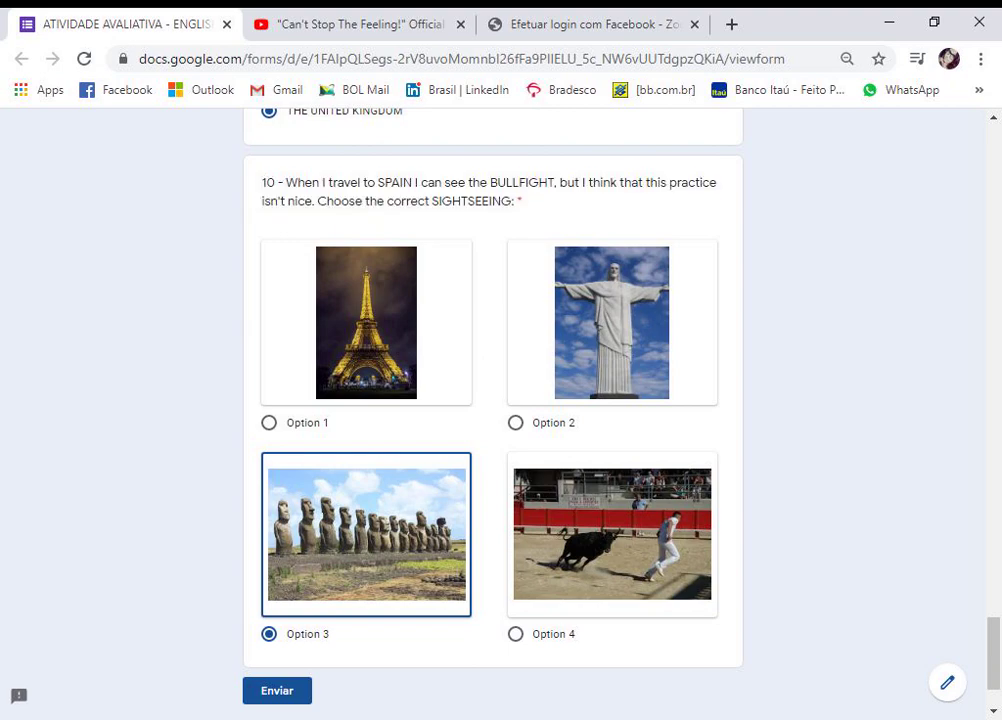
left_click_drag(490, 182, 554, 182)
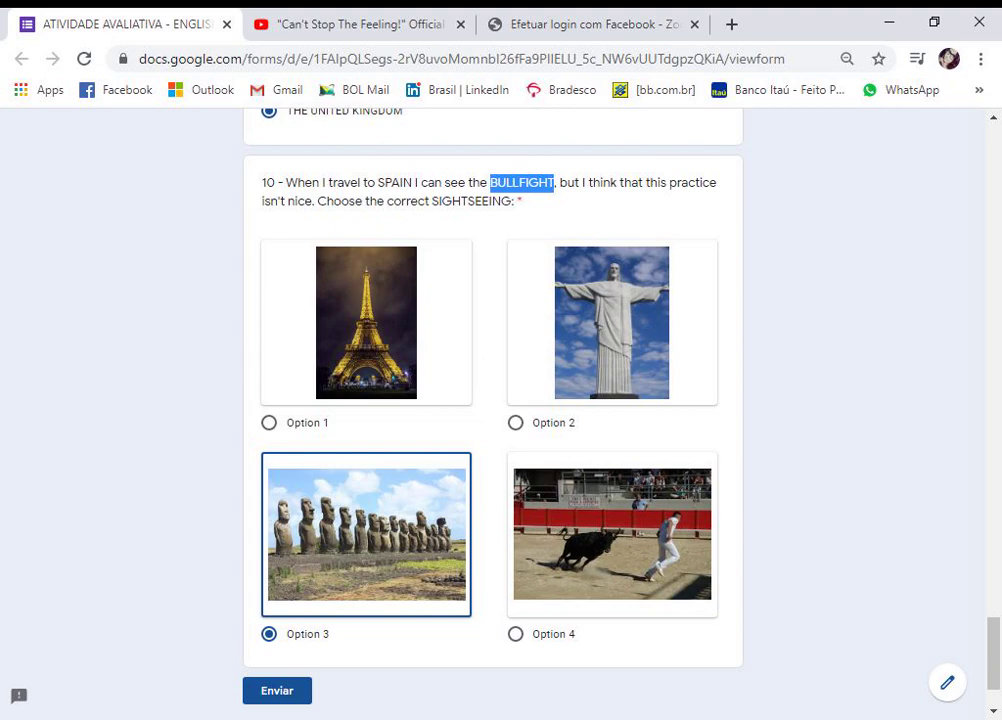
double_click(395, 183)
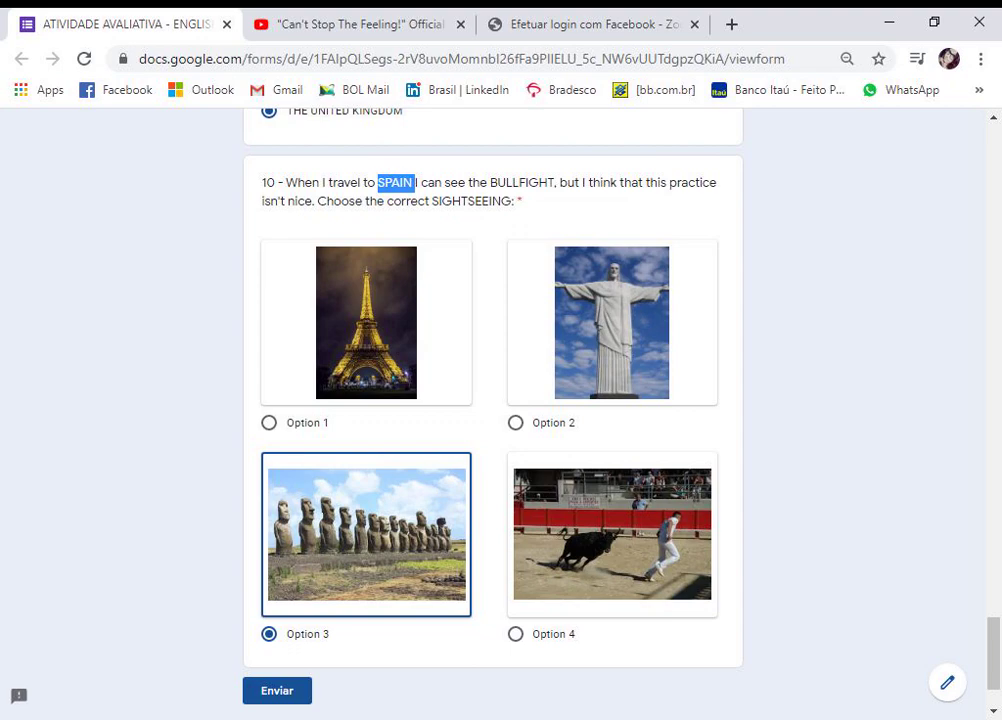
double_click(521, 182)
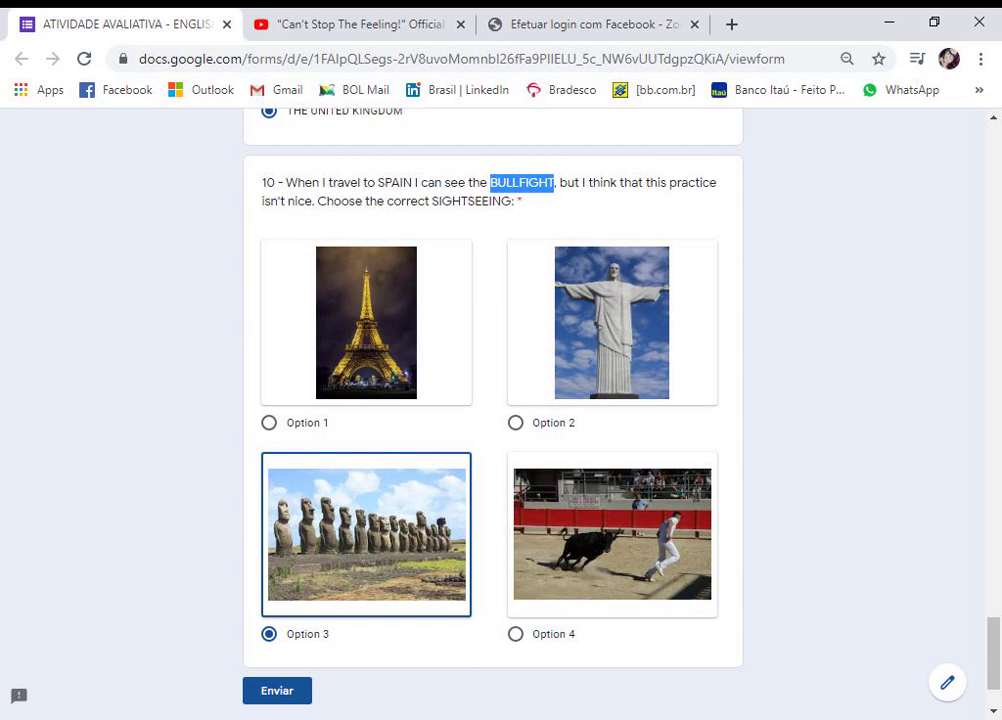
Step: Step through the four sightseeing pictures of question 10, leaving Option 4, the bullfight, selected
left_click(269, 423)
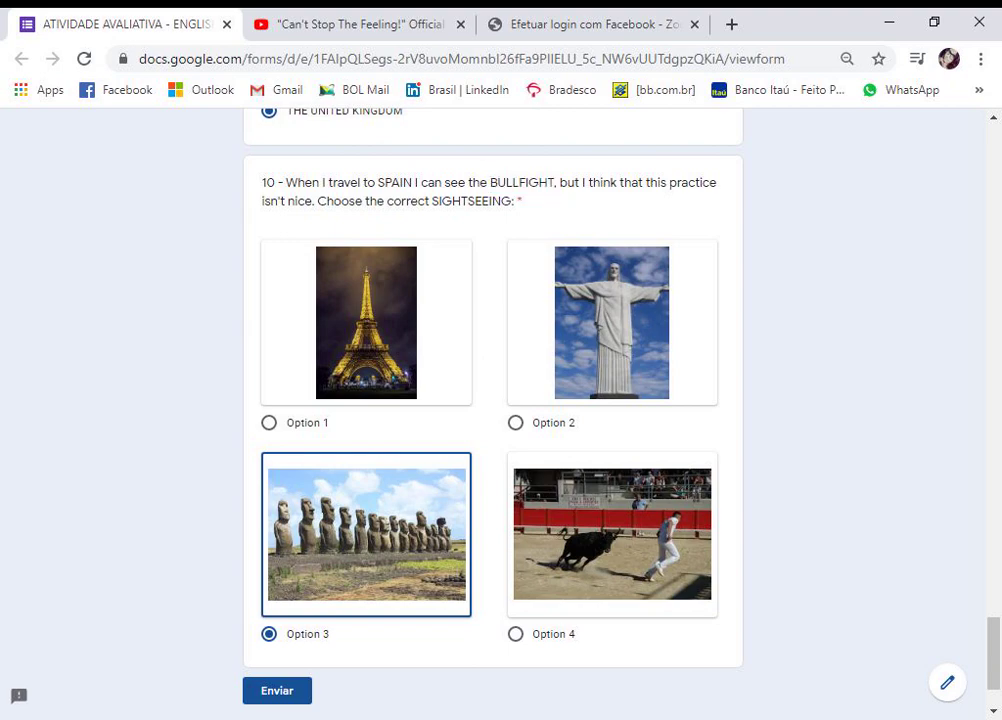
left_click(515, 423)
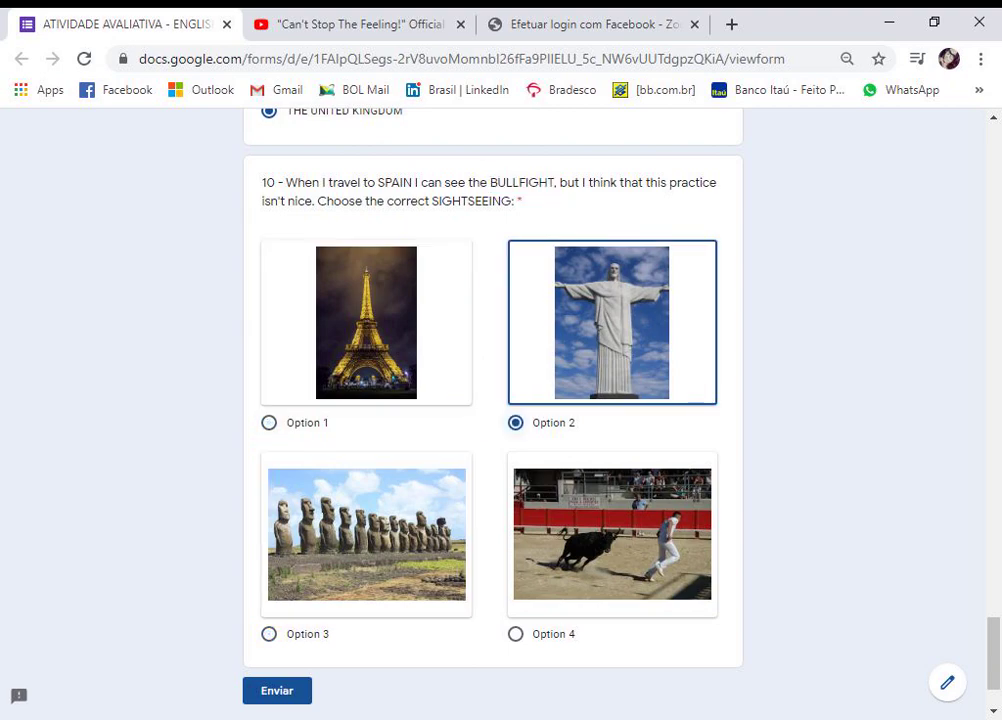
left_click(269, 634)
left_click(515, 634)
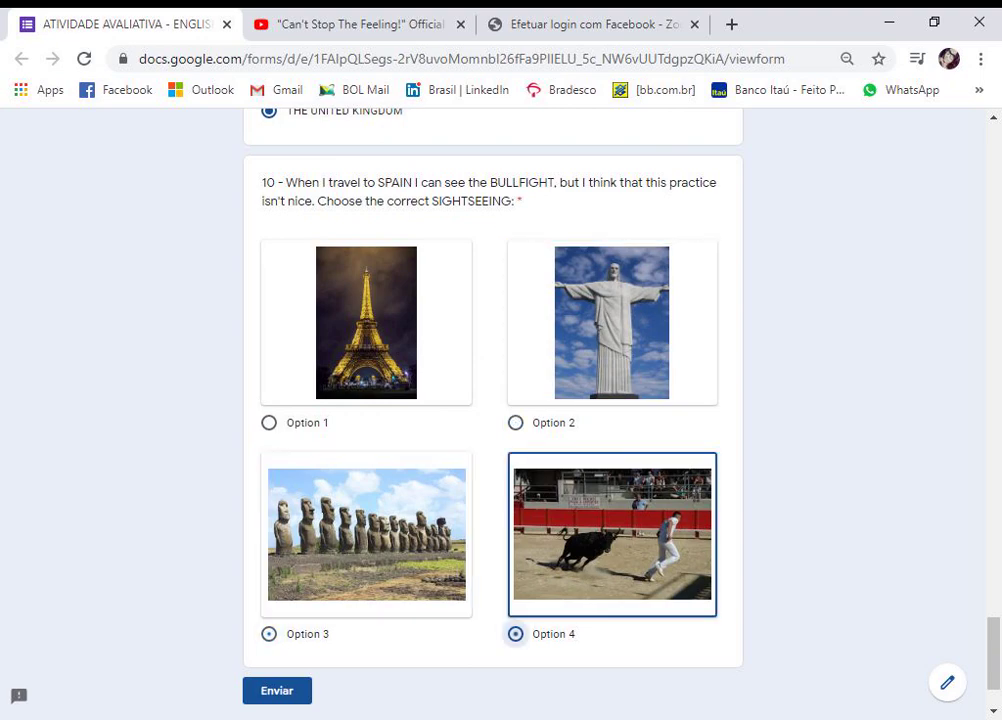